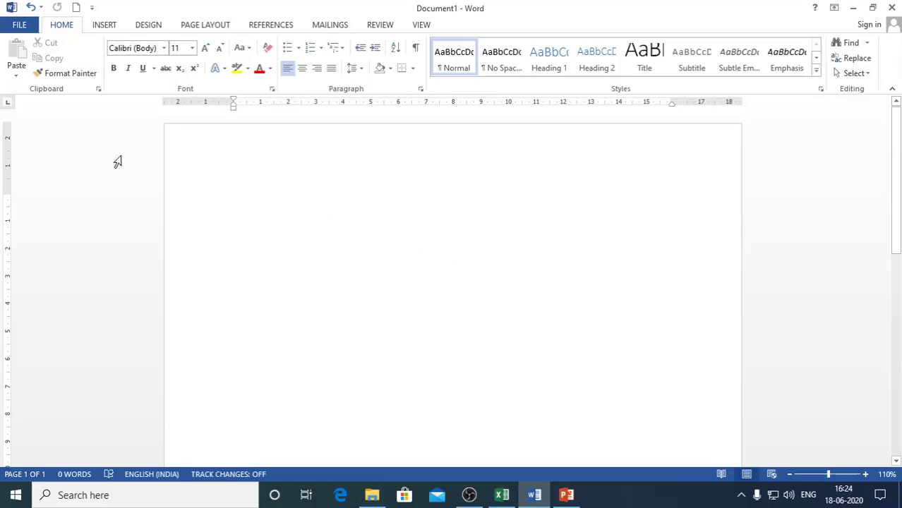
# Draw a 3.76 × 5.06 cm rectangle near the top-left of the page
pyautogui.click(106, 27)
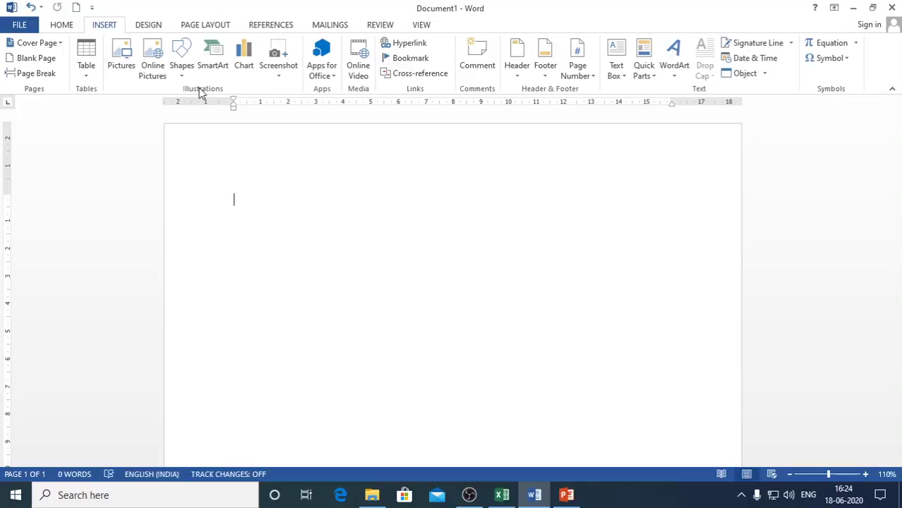
pyautogui.click(177, 65)
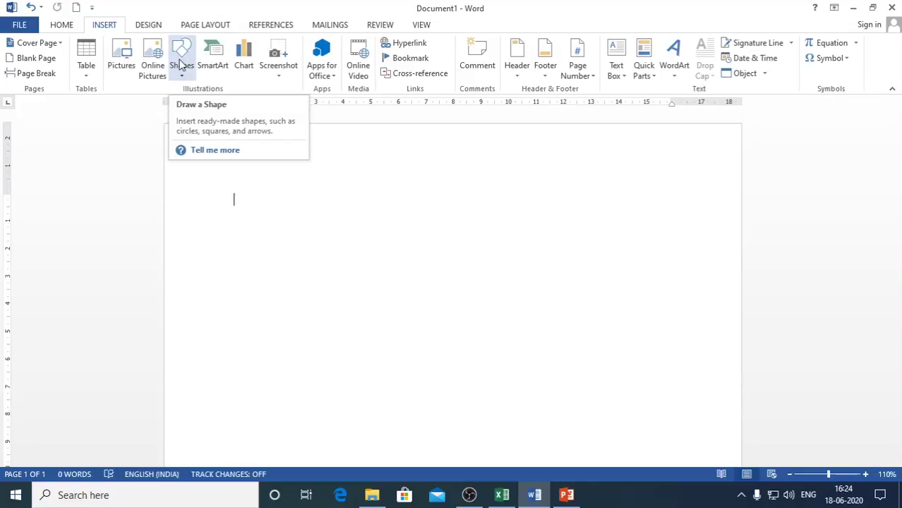
pyautogui.click(182, 65)
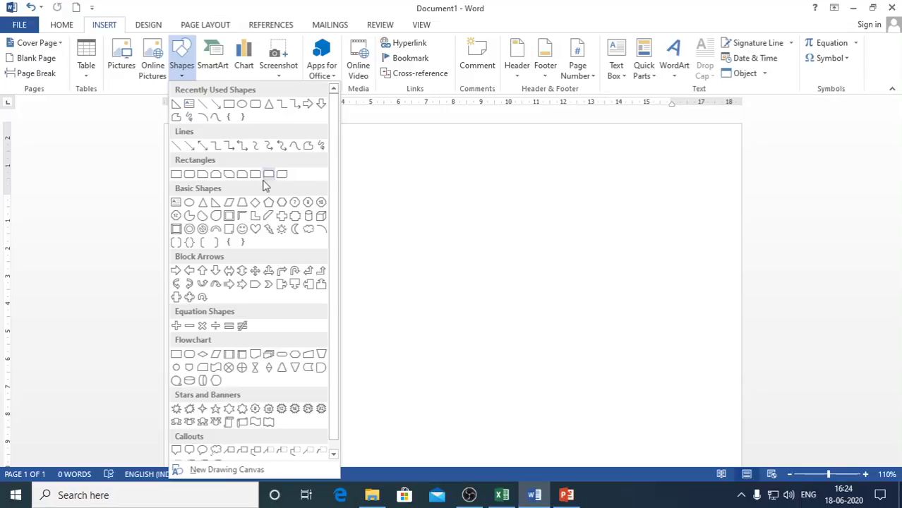
pyautogui.click(176, 177)
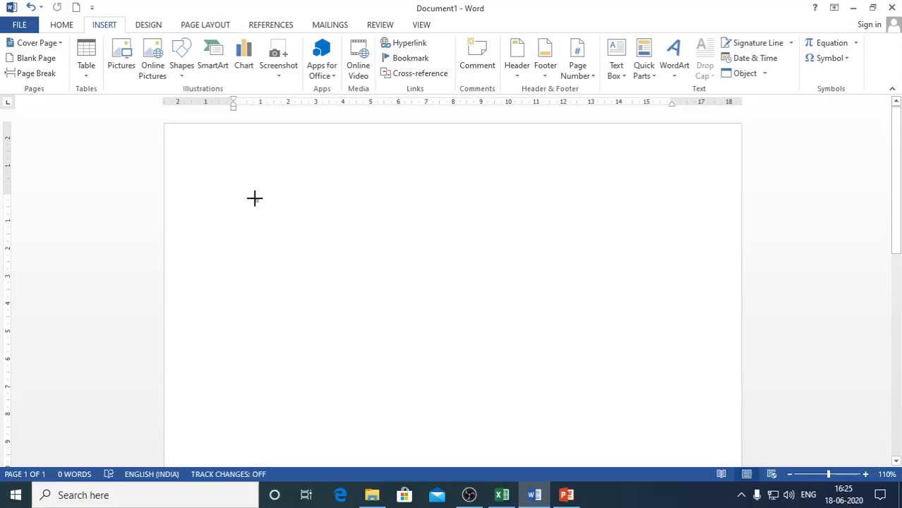
pyautogui.moveTo(254, 198); pyautogui.dragTo(393, 302)
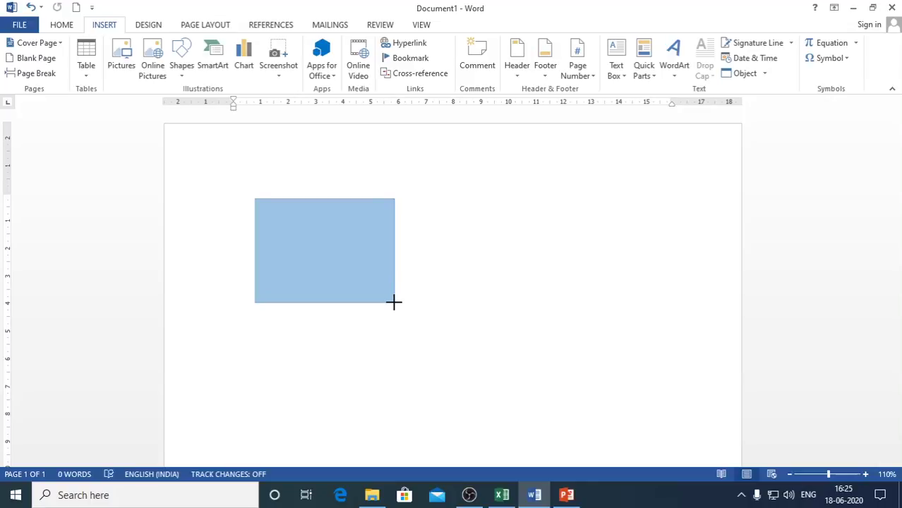
pyautogui.moveTo(394, 302); pyautogui.dragTo(394, 302)
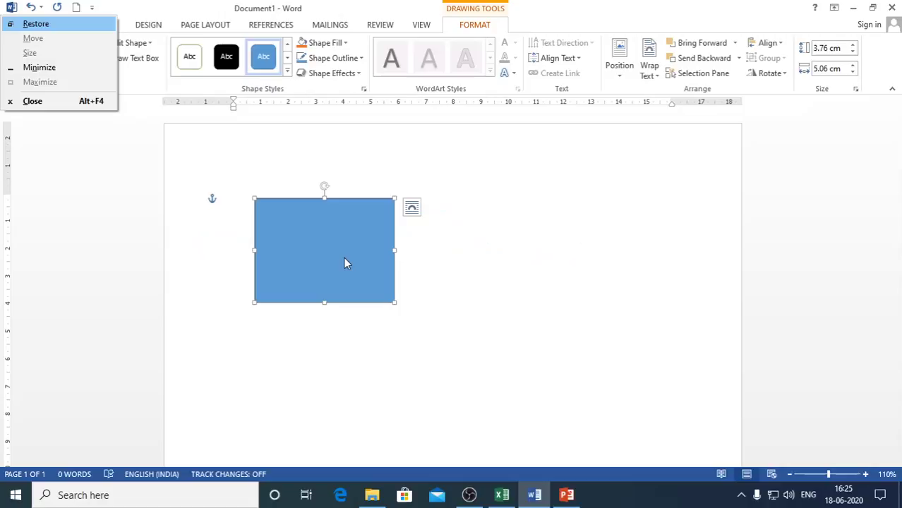
pyautogui.press('Escape')
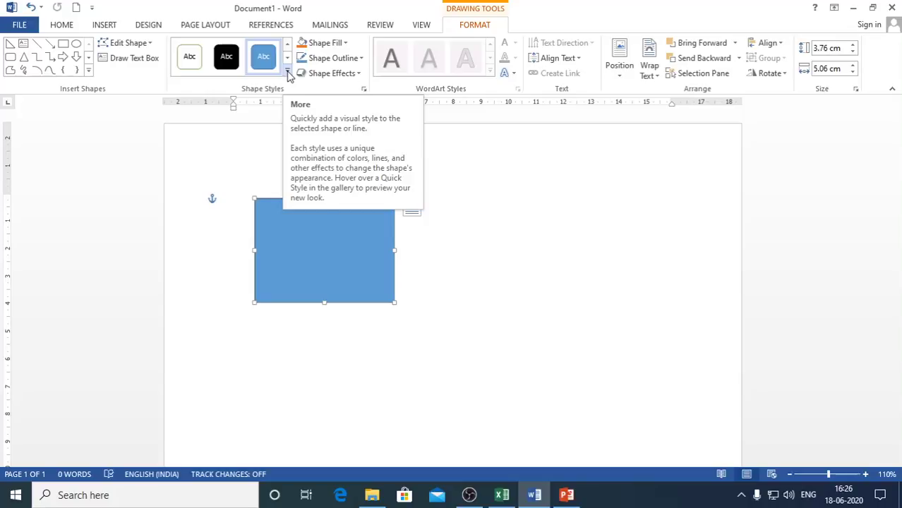
# Apply the green shape style, then fill the rectangle with the light blue standard colour
pyautogui.click(287, 74)
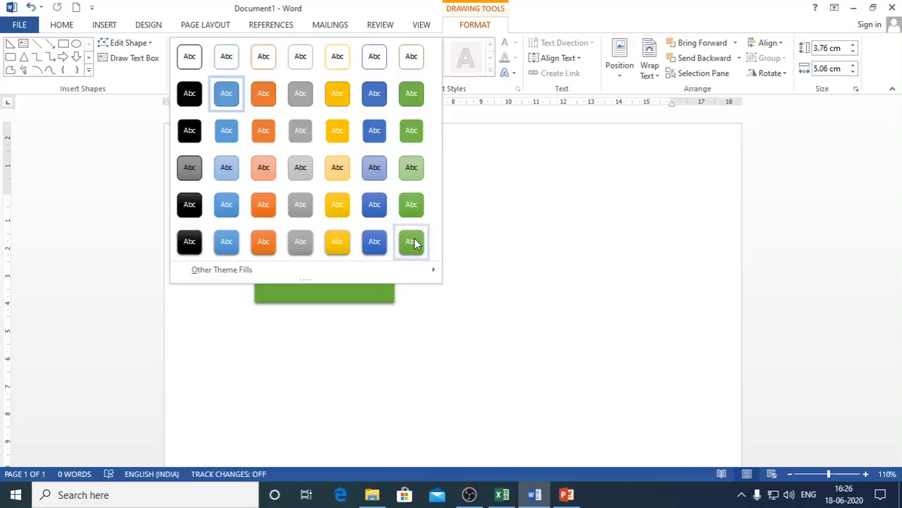
pyautogui.click(414, 239)
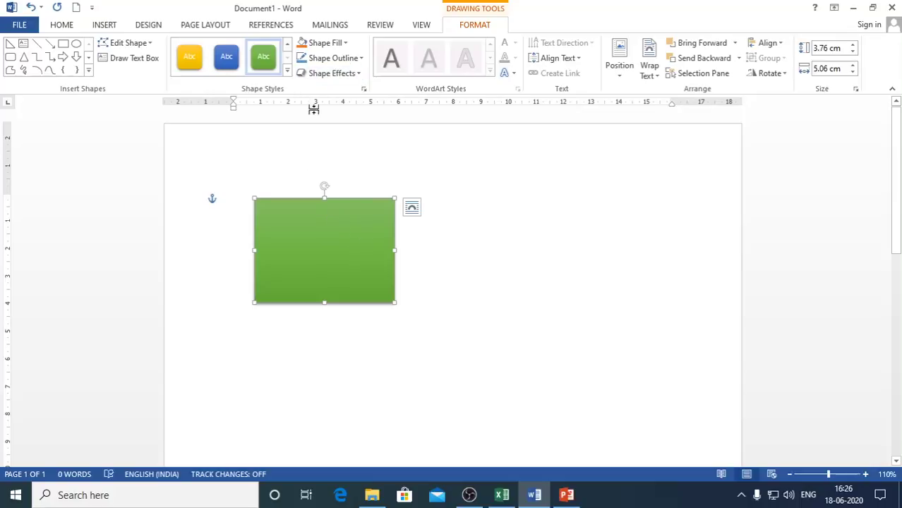
pyautogui.click(345, 44)
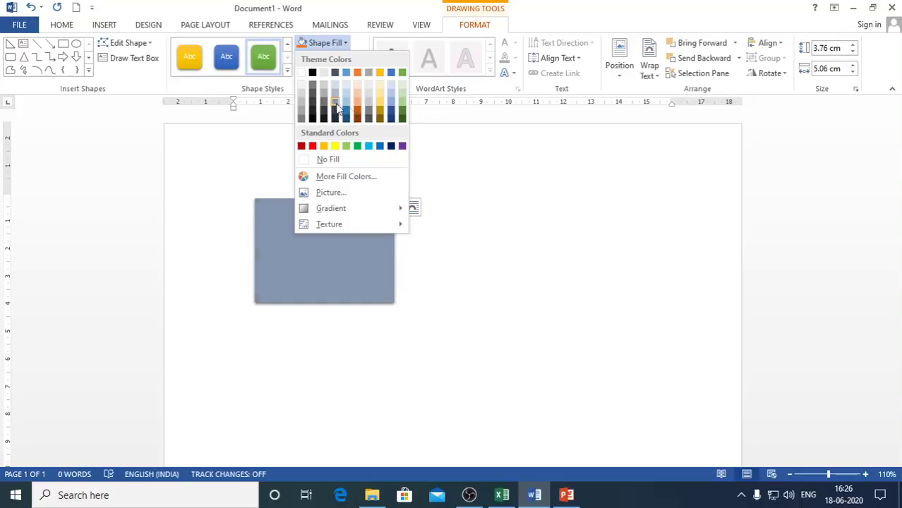
pyautogui.click(368, 146)
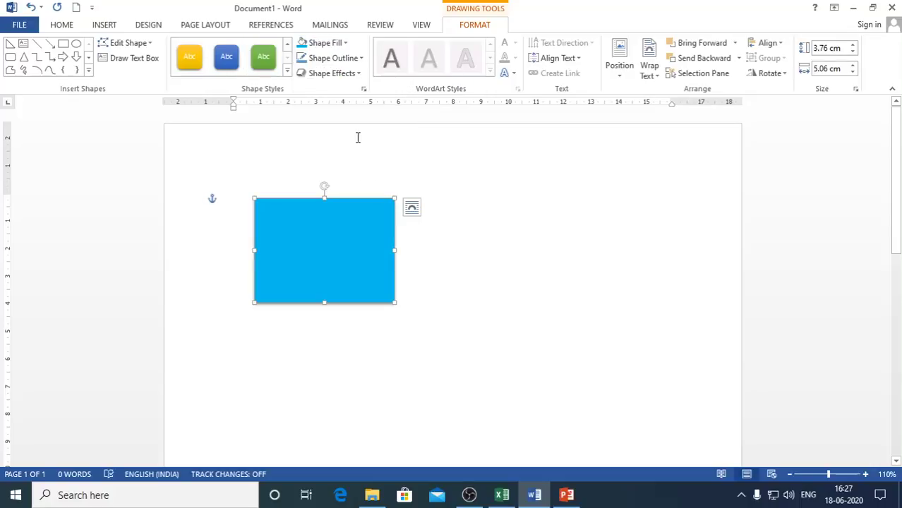
# Give the rectangle a yellow outline with a 6 pt weight
pyautogui.click(350, 63)
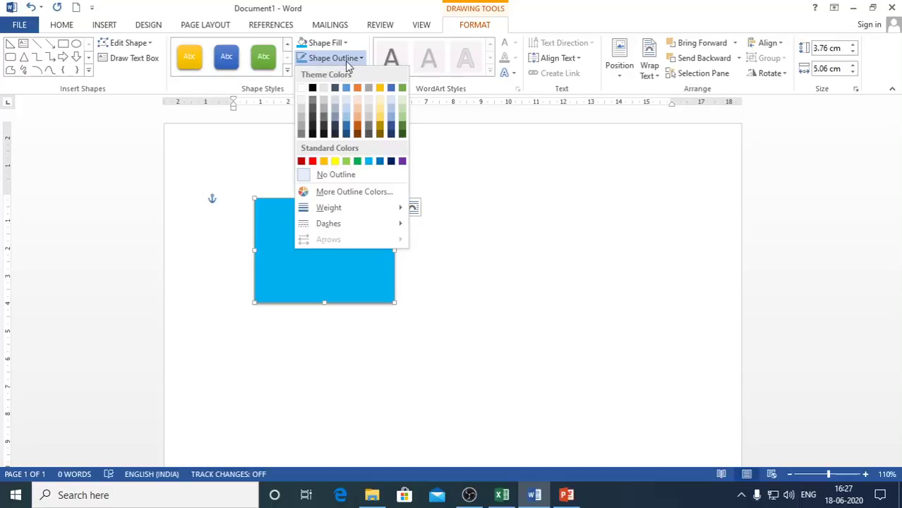
pyautogui.click(336, 162)
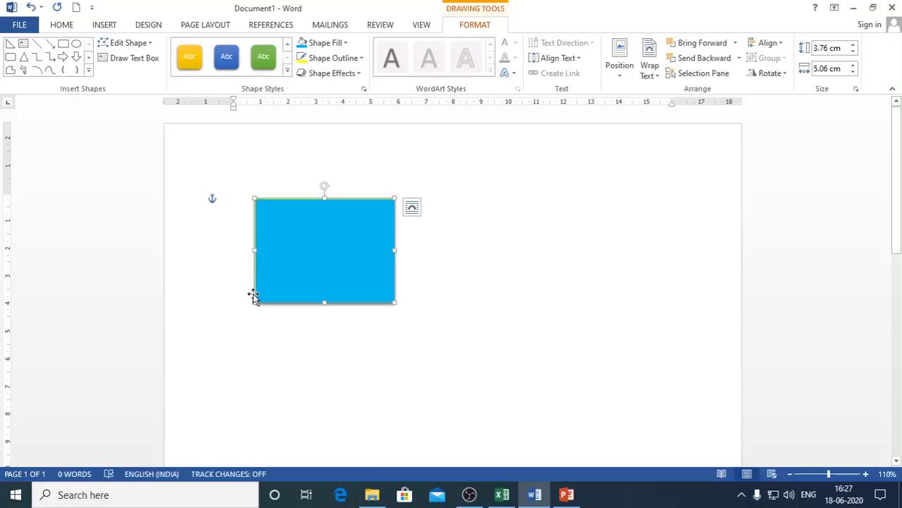
pyautogui.click(358, 61)
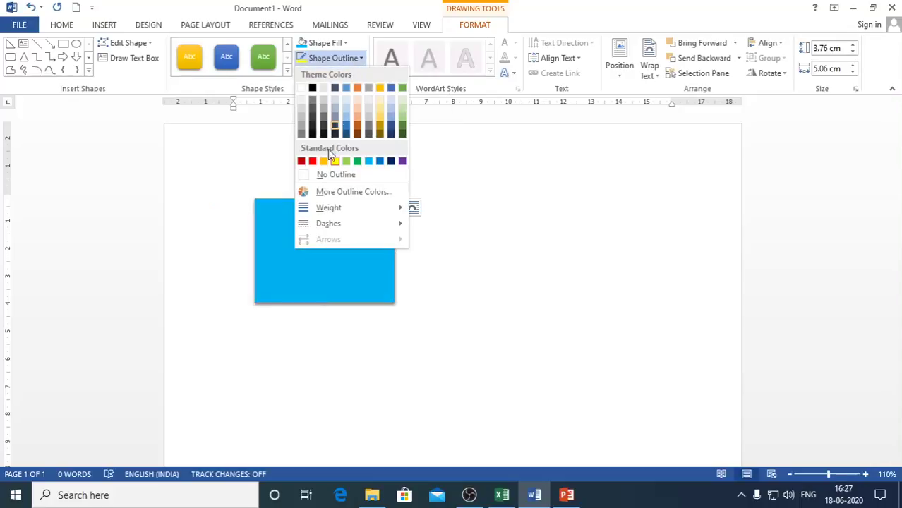
pyautogui.moveTo(328, 207)
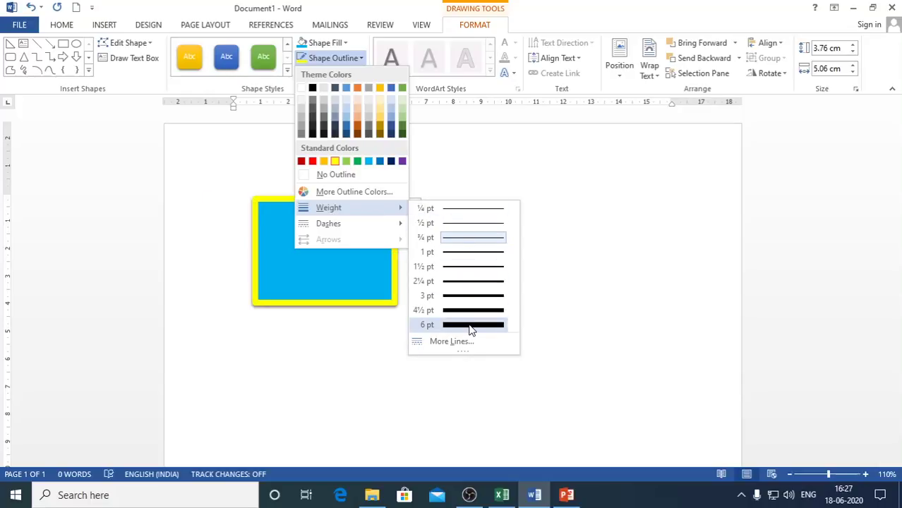
pyautogui.click(470, 327)
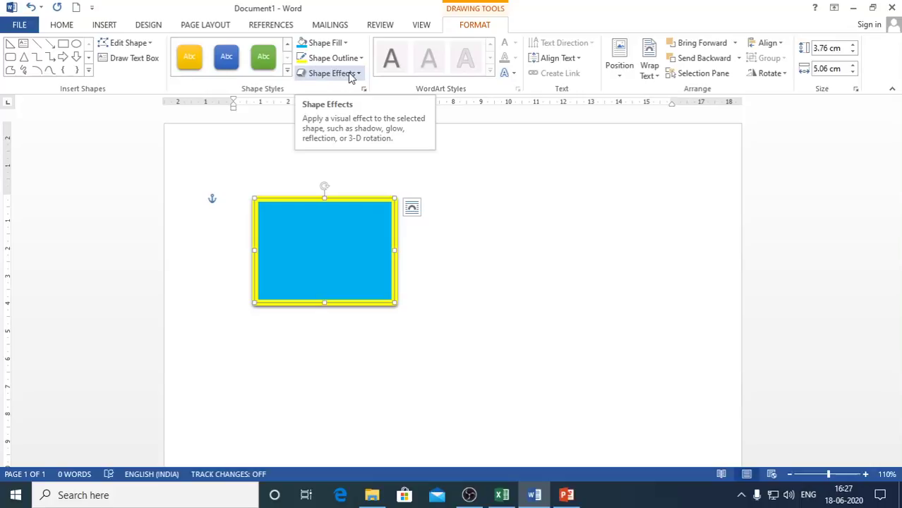
# Add the yellow glow variation around the rectangle from Shape Effects
pyautogui.click(350, 75)
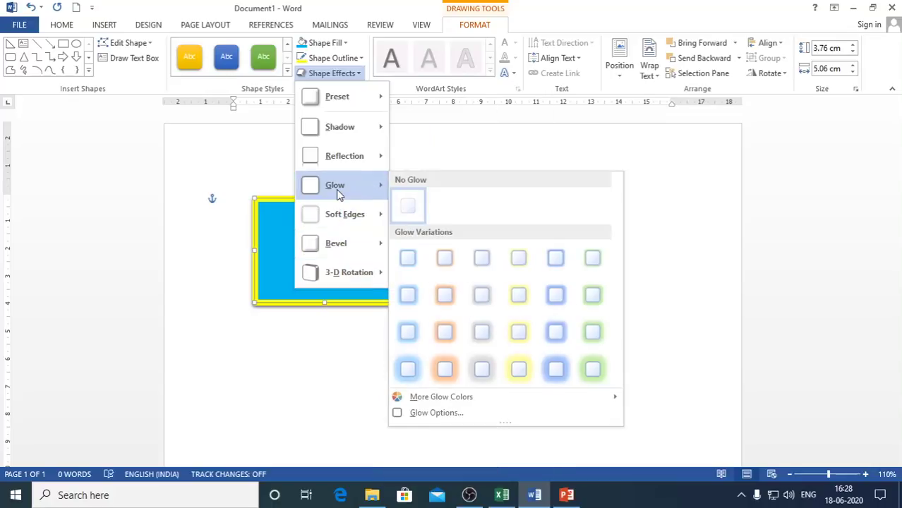
pyautogui.moveTo(335, 185)
pyautogui.click(520, 375)
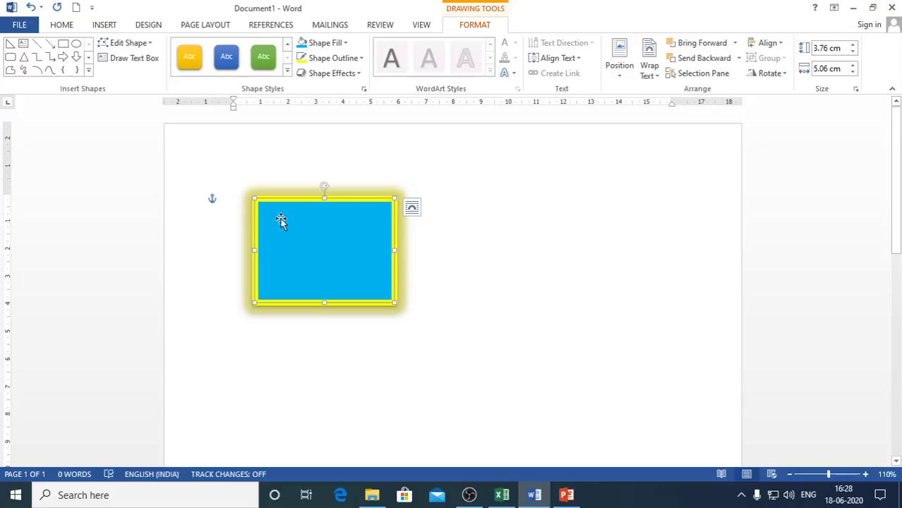
# Change the rectangle to a Round Diagonal Corner Rectangle and place the text cursor inside it
pyautogui.click(145, 46)
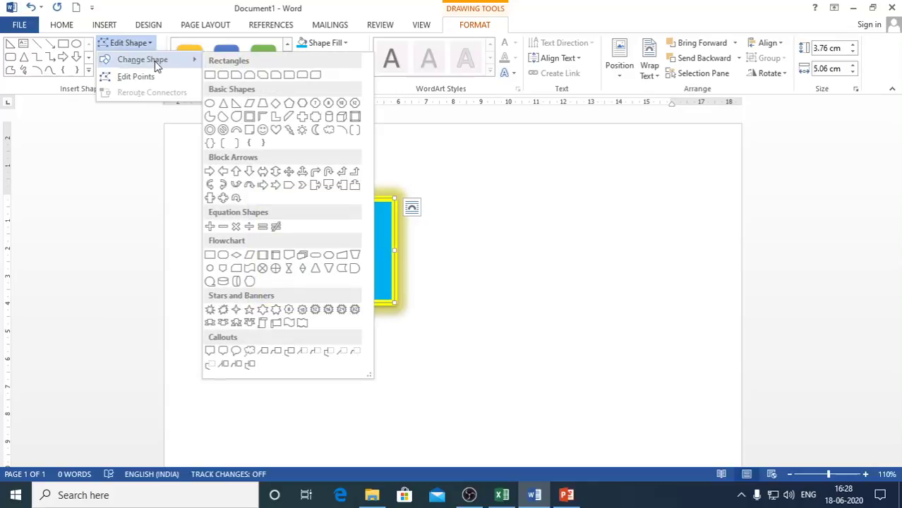
pyautogui.moveTo(144, 59)
pyautogui.click(315, 75)
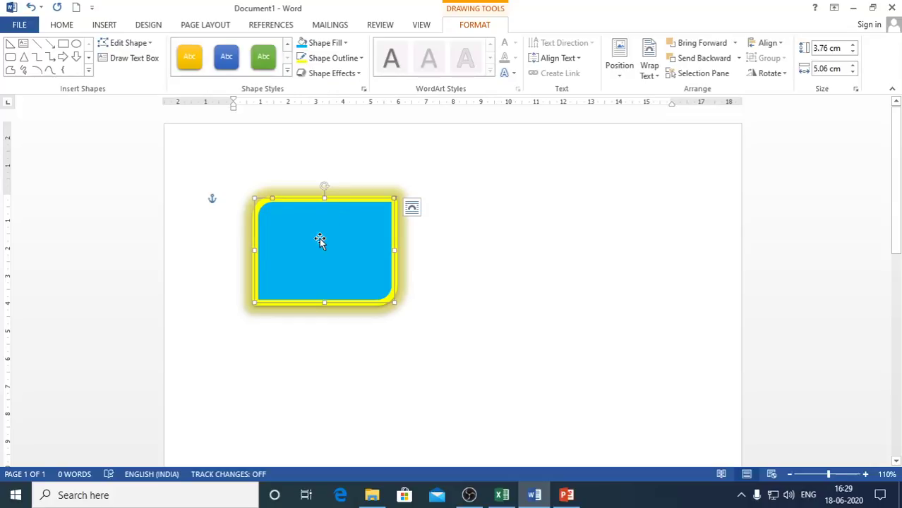
pyautogui.hotkey('alt', 'space')
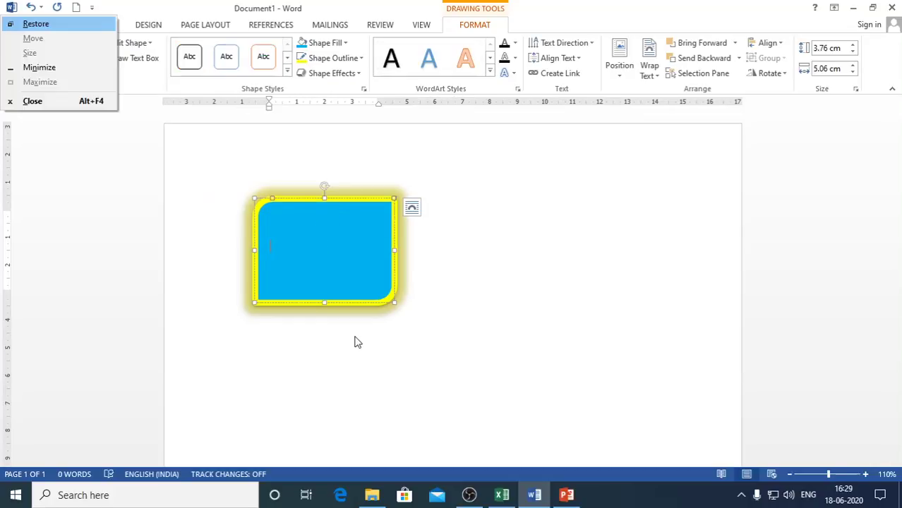
pyautogui.click(347, 252)
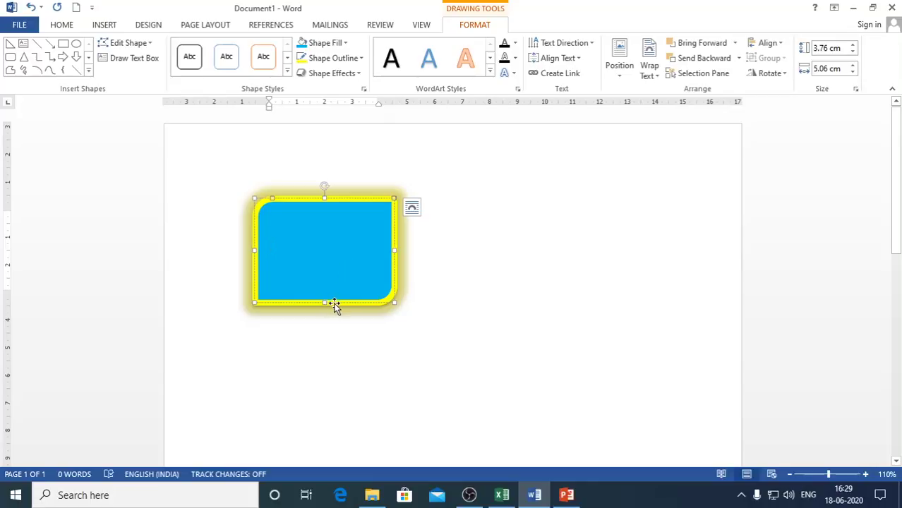
# Type 'infoworld' in the shape and apply the blue-outline WordArt style to it
pyautogui.write('info')
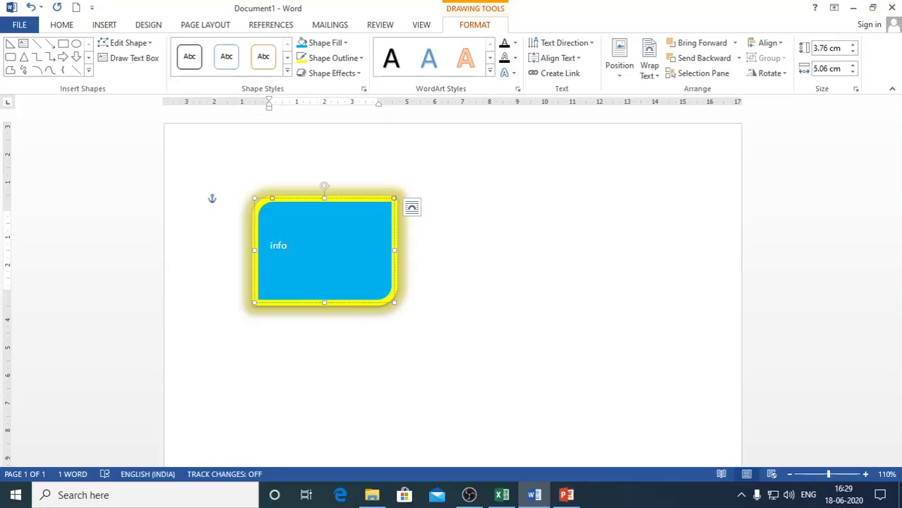
pyautogui.write('world')
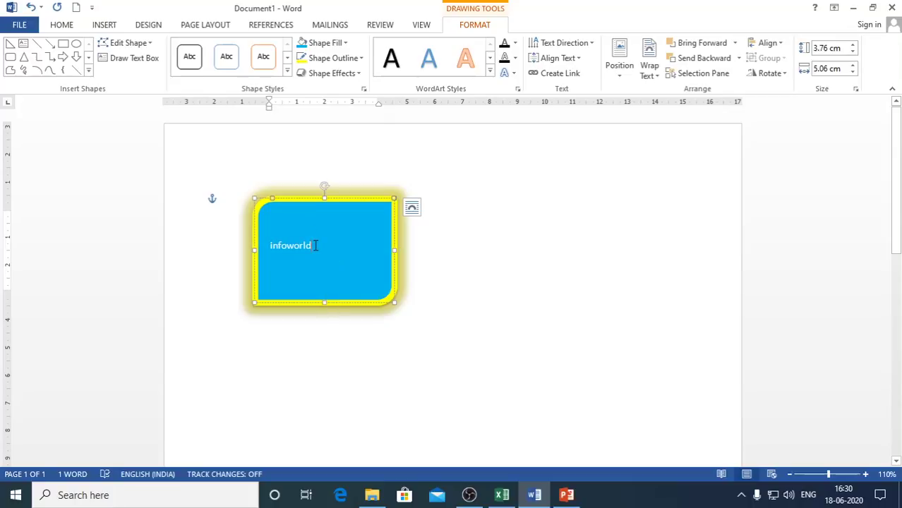
pyautogui.moveTo(315, 245); pyautogui.dragTo(265, 246)
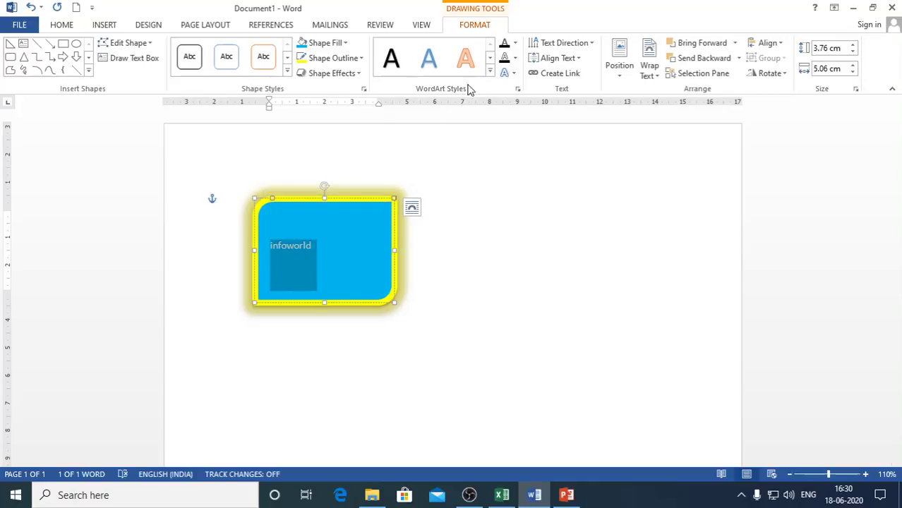
pyautogui.click(490, 70)
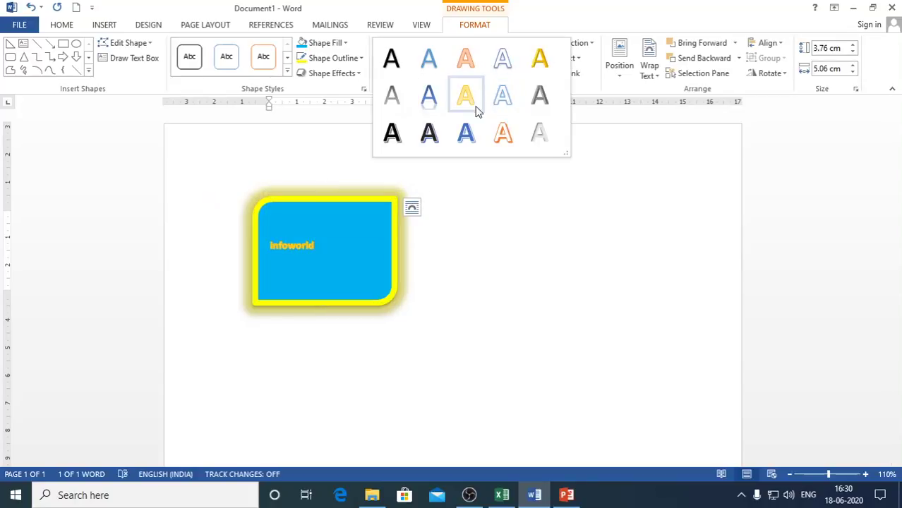
pyautogui.click(473, 132)
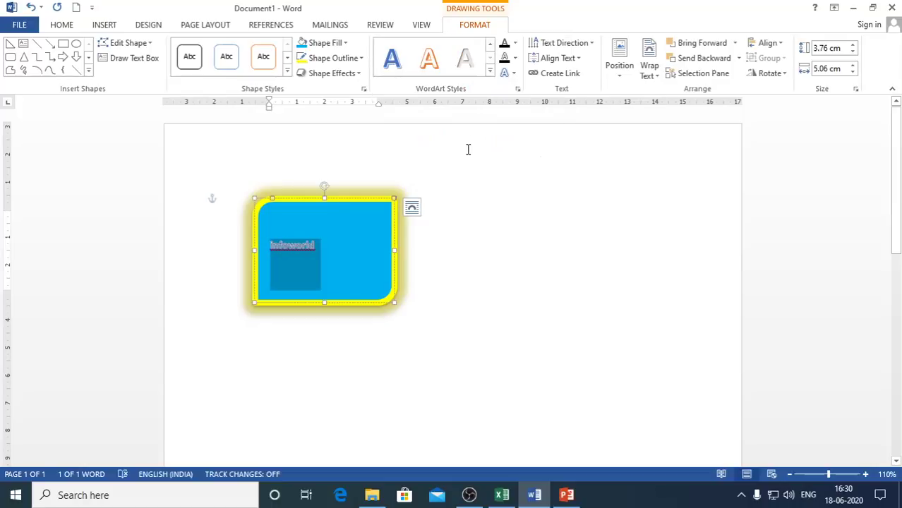